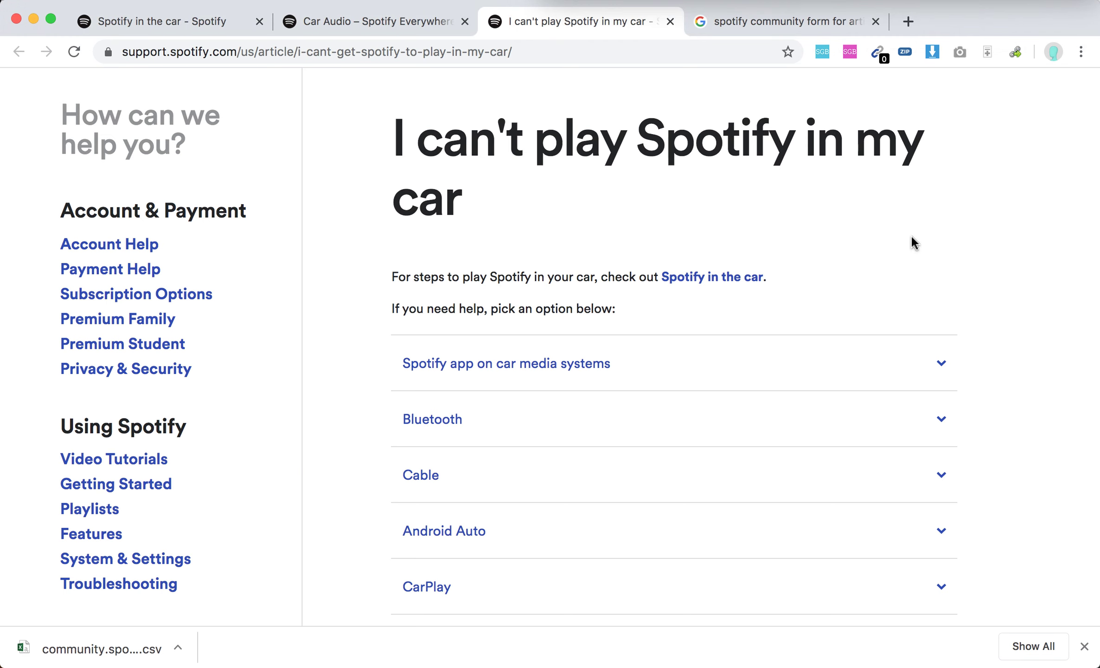
pyautogui.scroll(-2, 877, 338)
pyautogui.scroll(1, 877, 337)
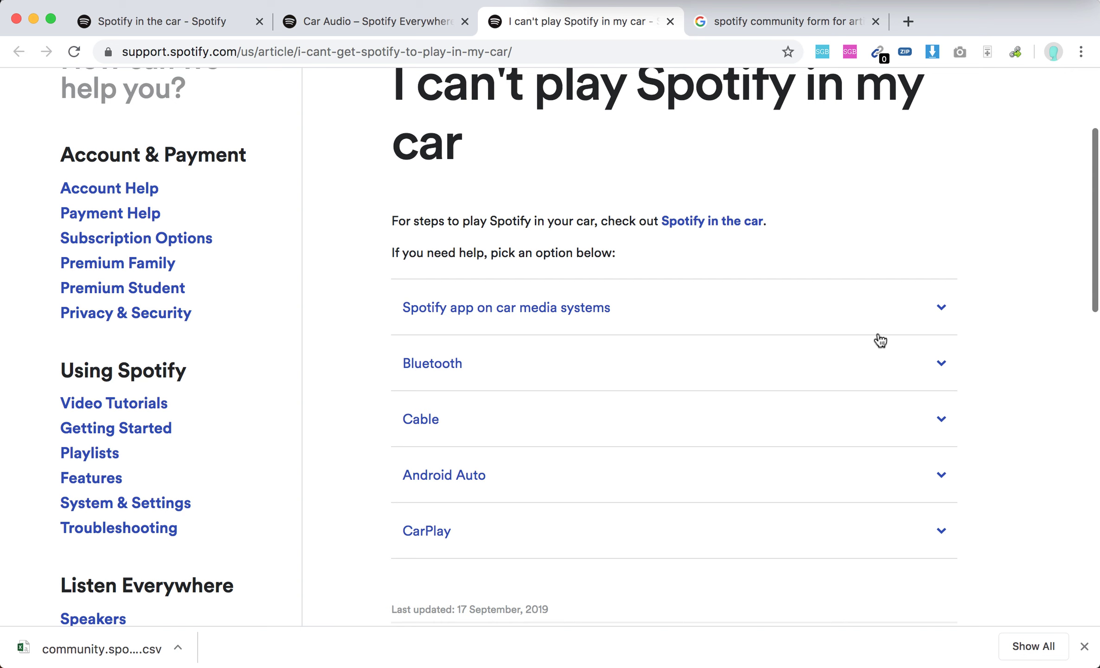
# Step: Collapse the car media systems, Bluetooth, Cable, Android Auto and CarPlay sections of the 'Spotify in the car' article
pyautogui.click(128, 26)
pyautogui.scroll(1, 431, 214)
pyautogui.scroll(5, 431, 215)
pyautogui.scroll(5, 432, 214)
pyautogui.scroll(3, 435, 216)
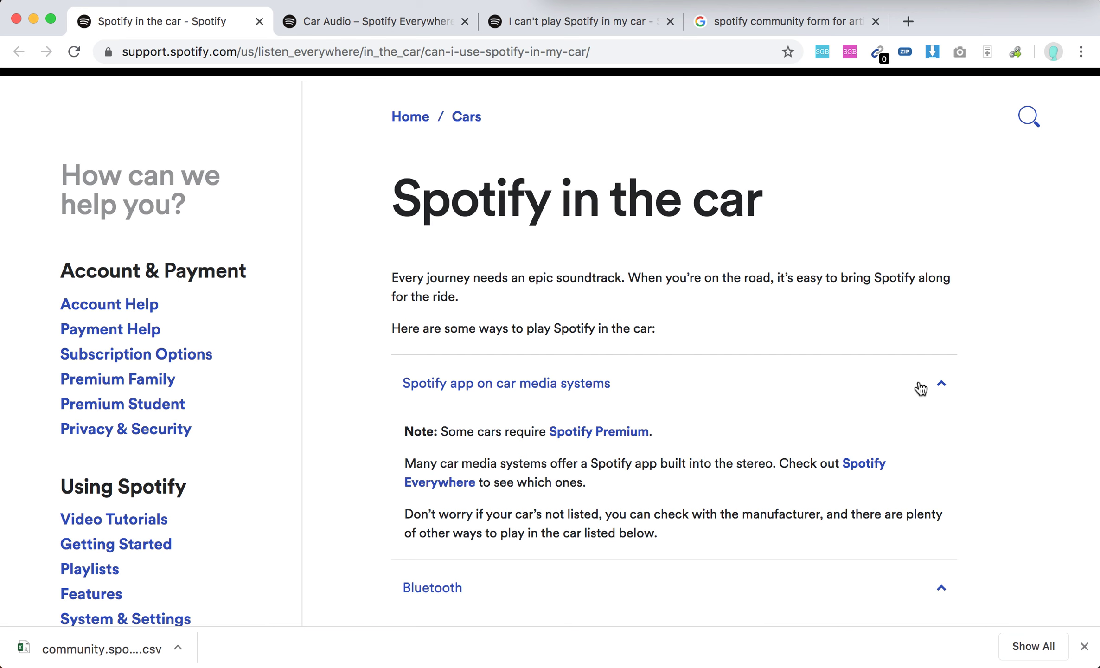
pyautogui.click(920, 388)
pyautogui.click(891, 440)
pyautogui.scroll(-3, 881, 472)
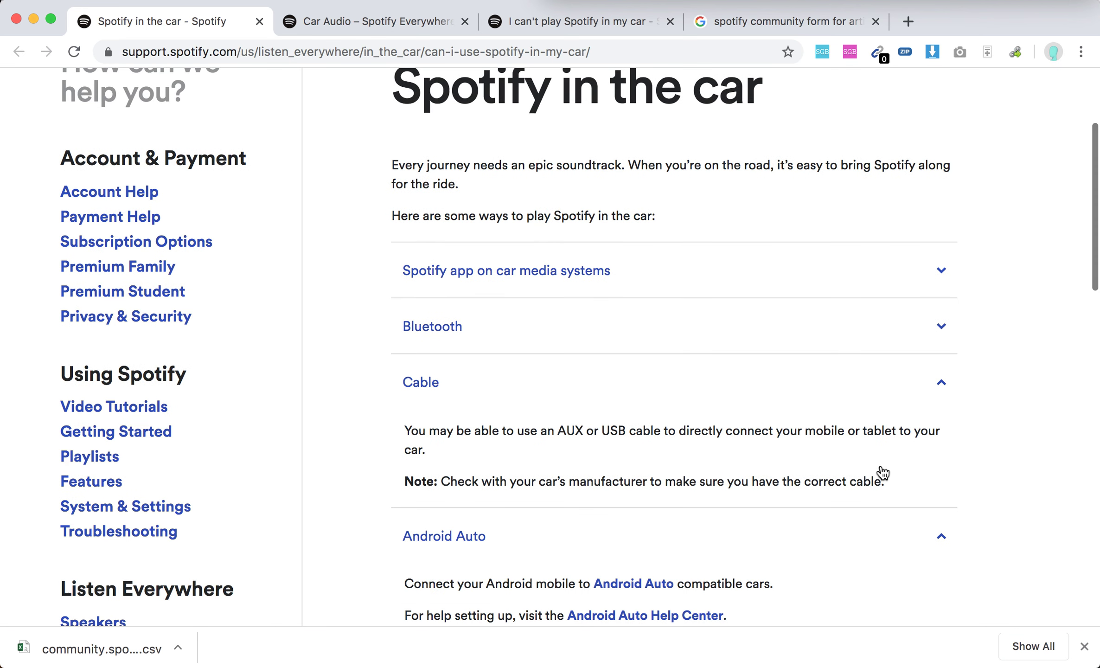
pyautogui.click(878, 381)
pyautogui.scroll(-2, 890, 374)
pyautogui.click(890, 377)
pyautogui.scroll(-1, 889, 404)
pyautogui.click(890, 423)
# Step: Return to the 'I can't play Spotify in my car' article and expand its car media systems section
pyautogui.click(601, 26)
pyautogui.click(567, 312)
pyautogui.scroll(-3, 817, 408)
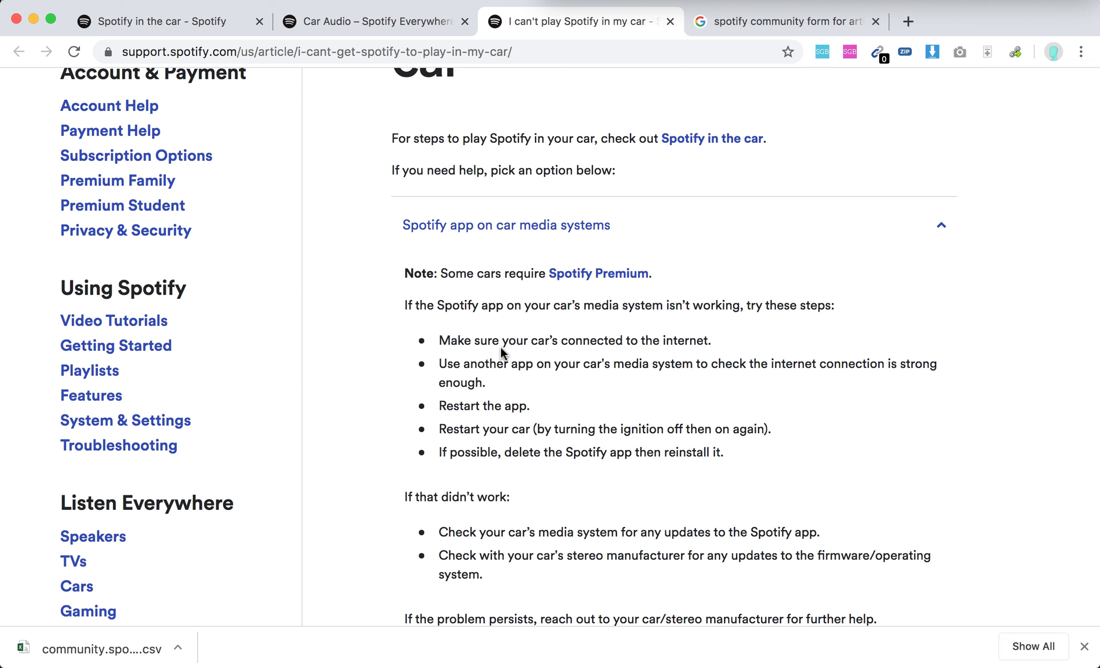
pyautogui.moveTo(502, 341); pyautogui.dragTo(687, 337)
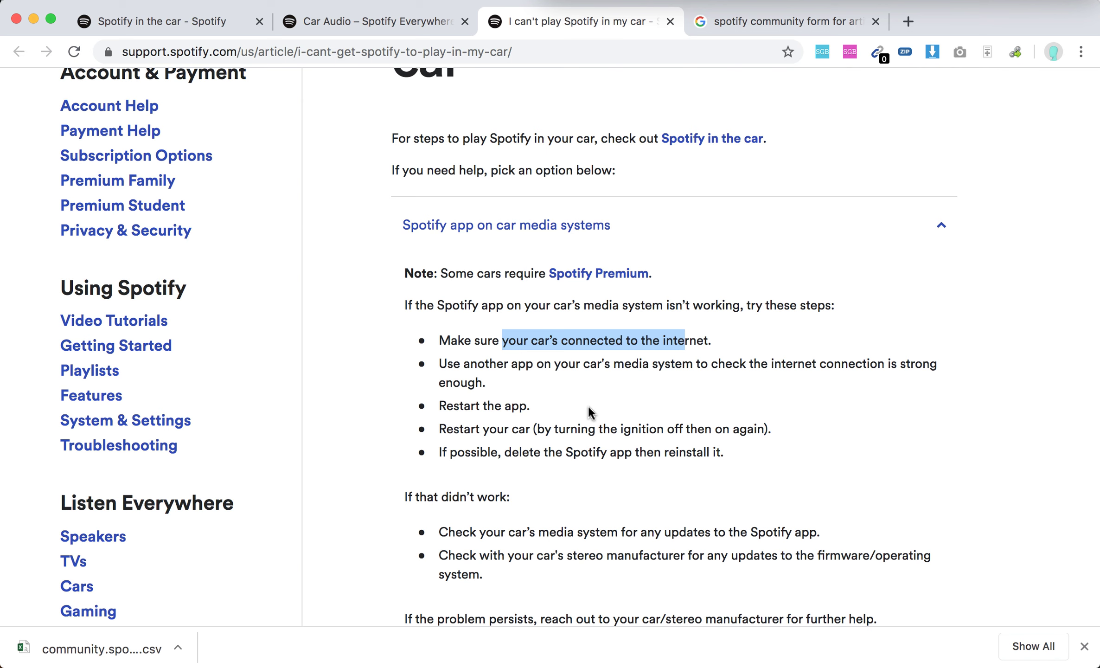
pyautogui.scroll(-2, 591, 414)
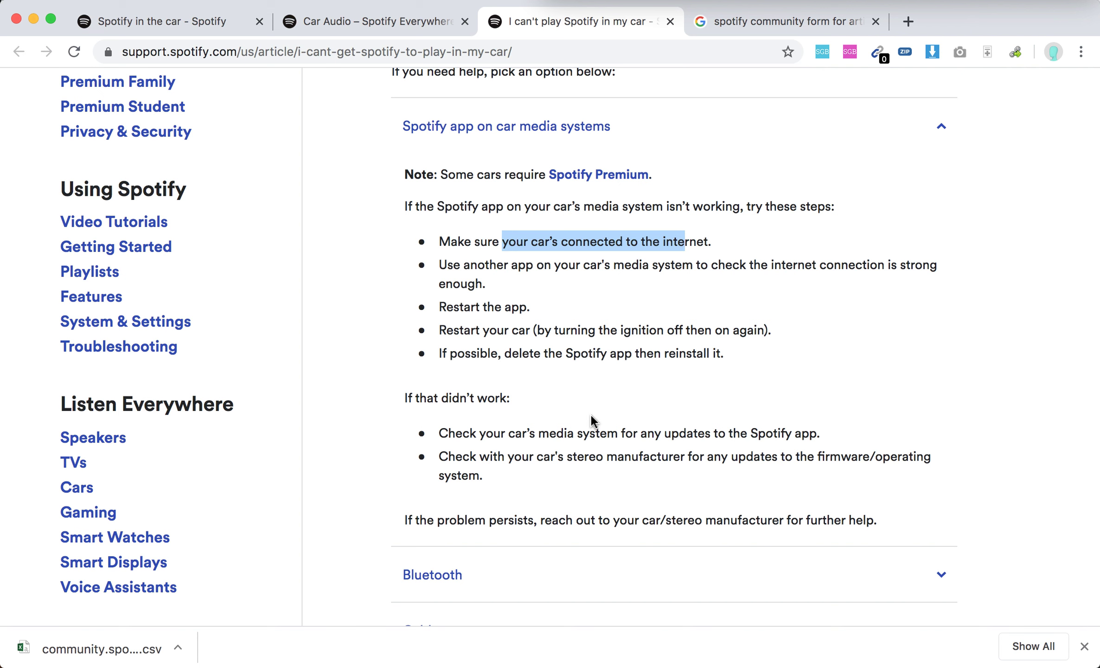
pyautogui.scroll(-2, 591, 421)
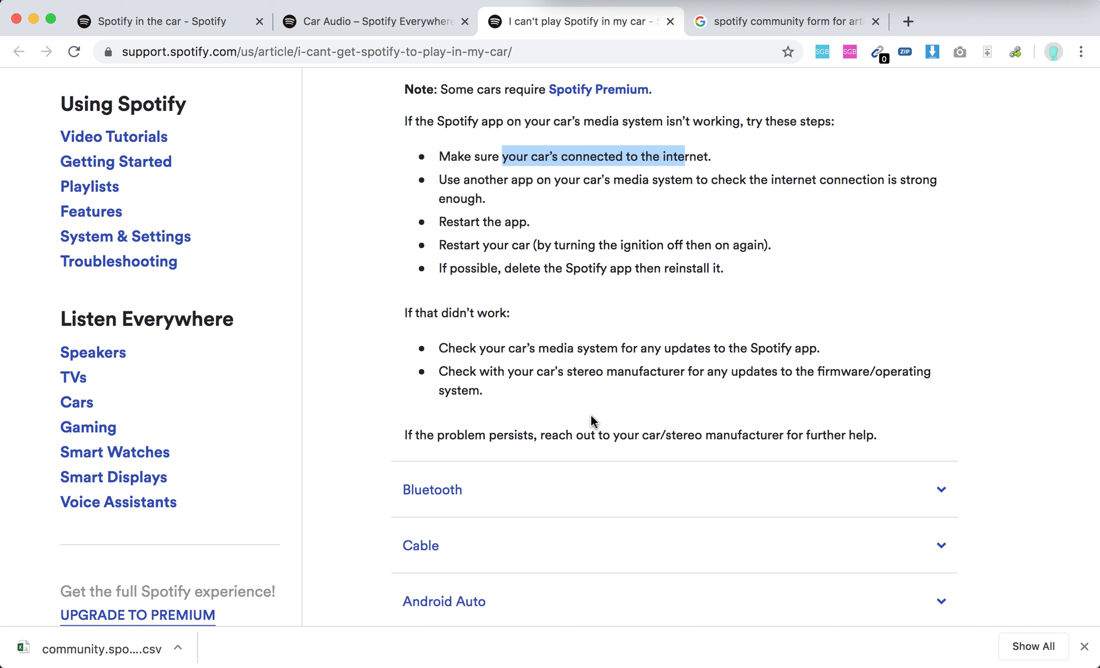
pyautogui.click(489, 494)
pyautogui.scroll(-3, 588, 400)
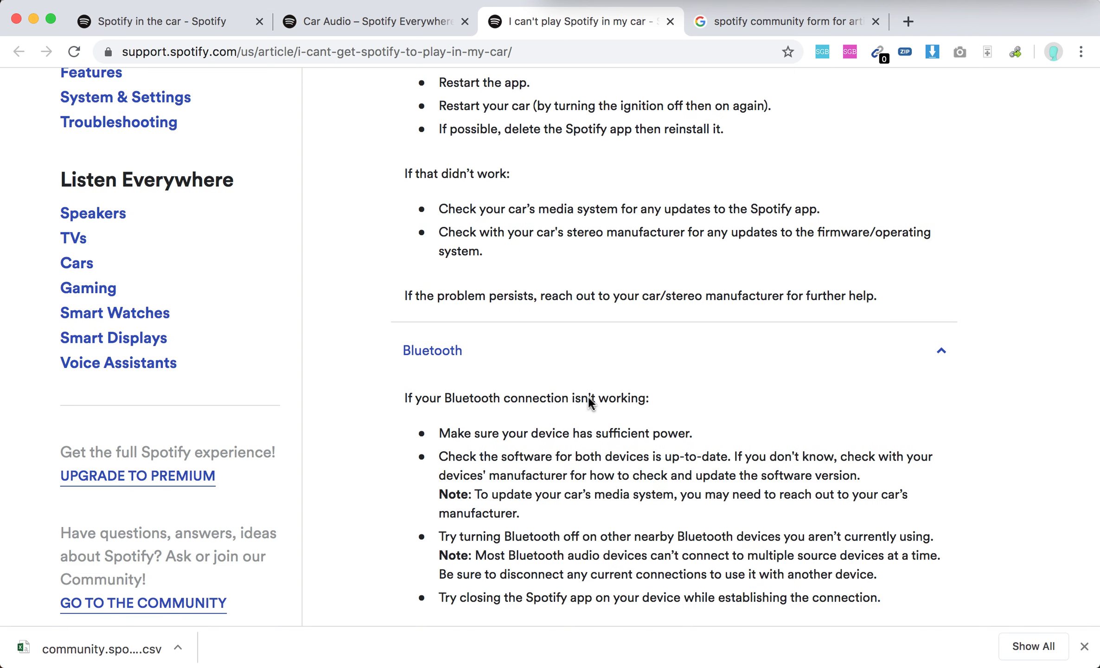
pyautogui.scroll(-2, 588, 400)
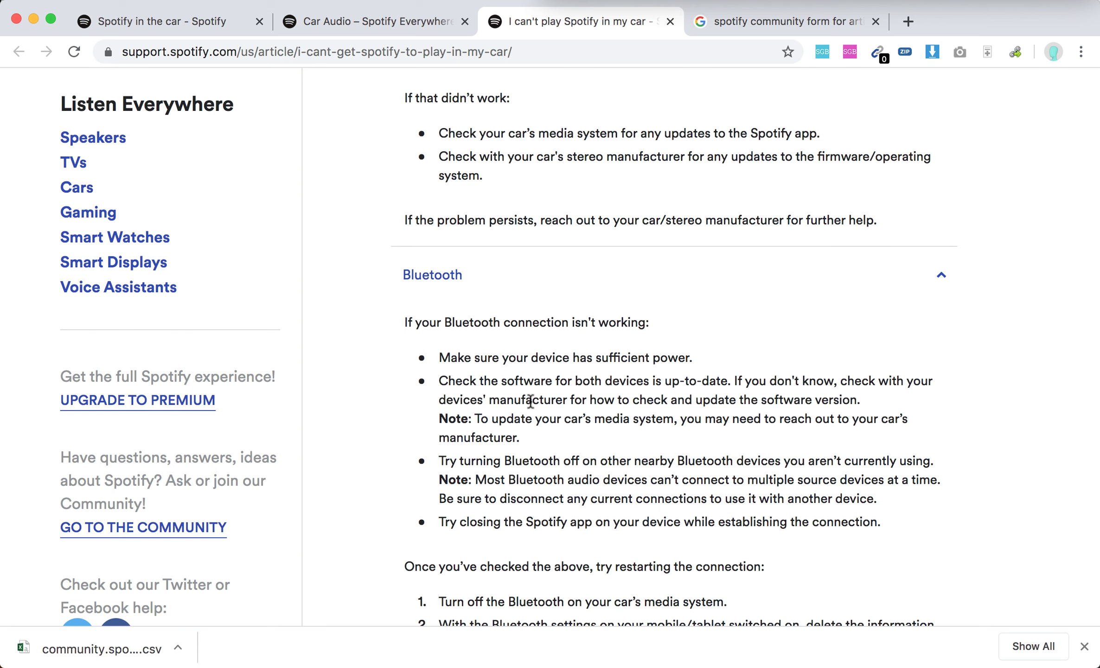
pyautogui.scroll(-1, 529, 401)
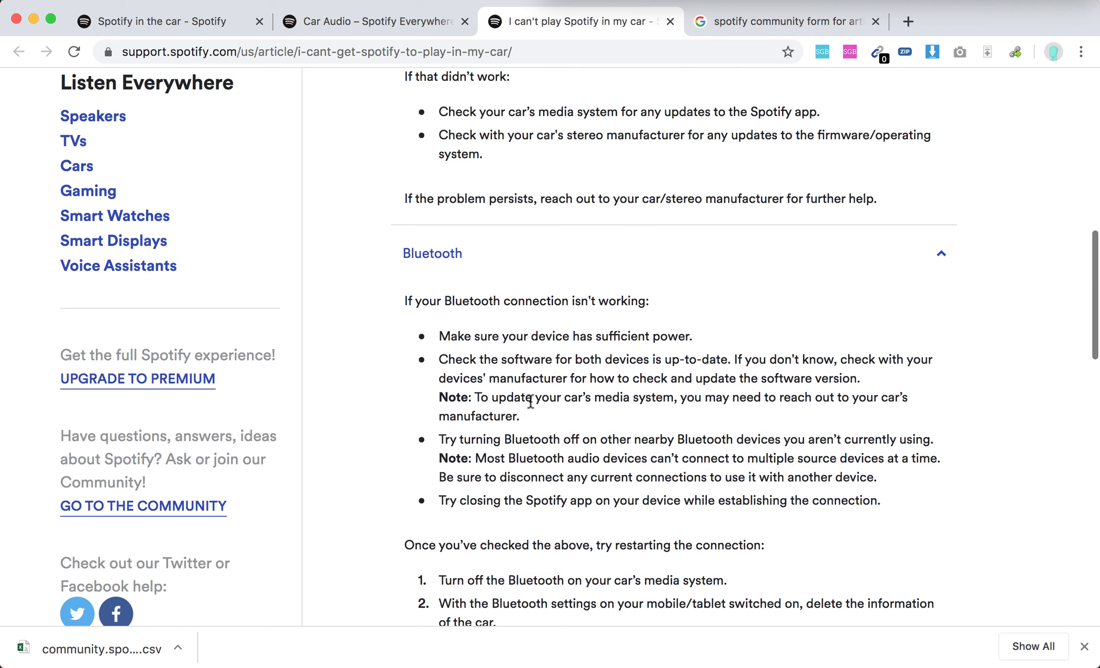
pyautogui.scroll(-3, 530, 401)
pyautogui.scroll(-2, 530, 401)
pyautogui.scroll(-1, 530, 400)
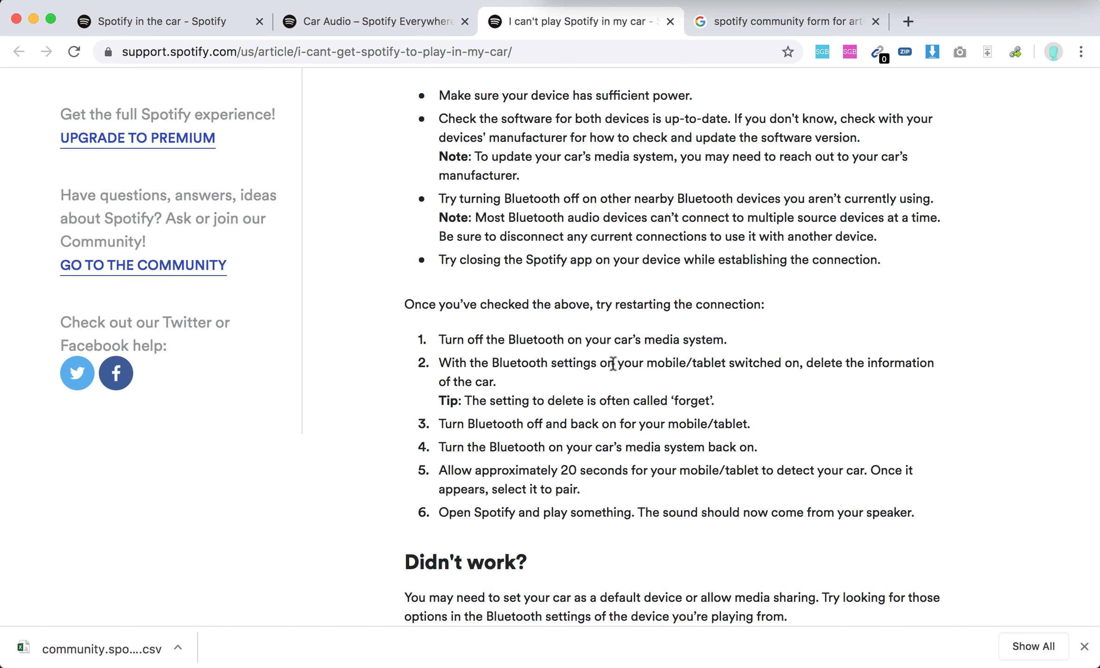
# Step: Highlight the Bluetooth reconnection steps through 'Didn't work?', then clear the selection
pyautogui.moveTo(522, 361)
pyautogui.mouseDown()
pyautogui.moveTo(605, 406)
pyautogui.moveTo(690, 477)
pyautogui.mouseUp()
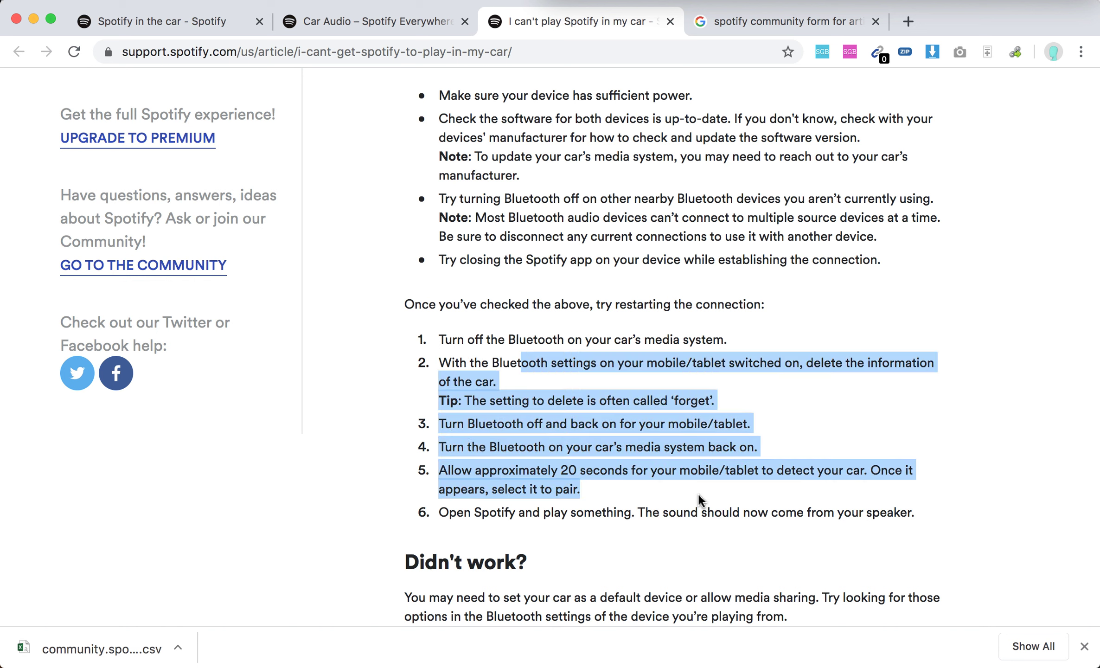
pyautogui.moveTo(690, 477); pyautogui.dragTo(712, 522)
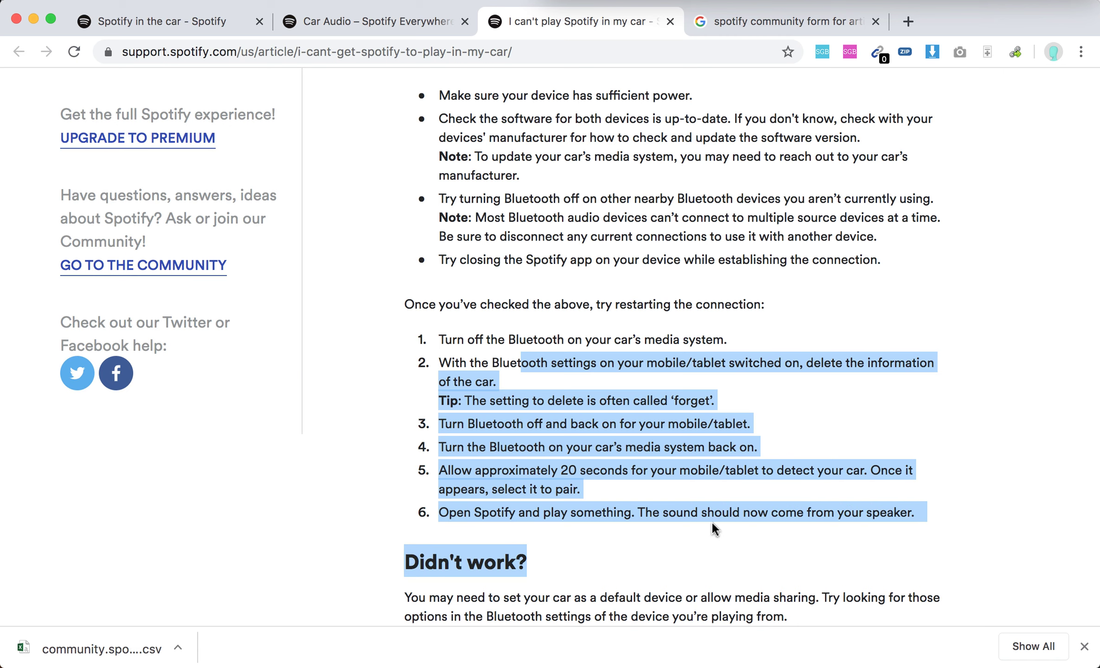
pyautogui.click(700, 519)
pyautogui.scroll(-5, 692, 518)
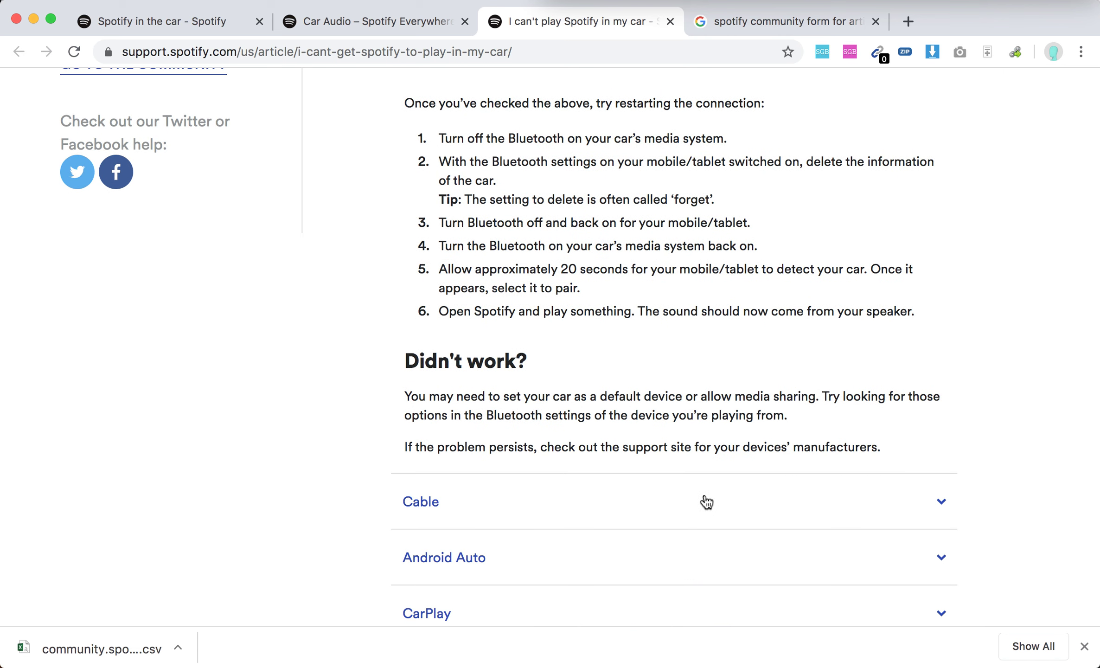
# Step: Expand the Cable section, then the Android Auto section of the troubleshooting article
pyautogui.click(706, 501)
pyautogui.scroll(-1, 705, 501)
pyautogui.scroll(-2, 710, 463)
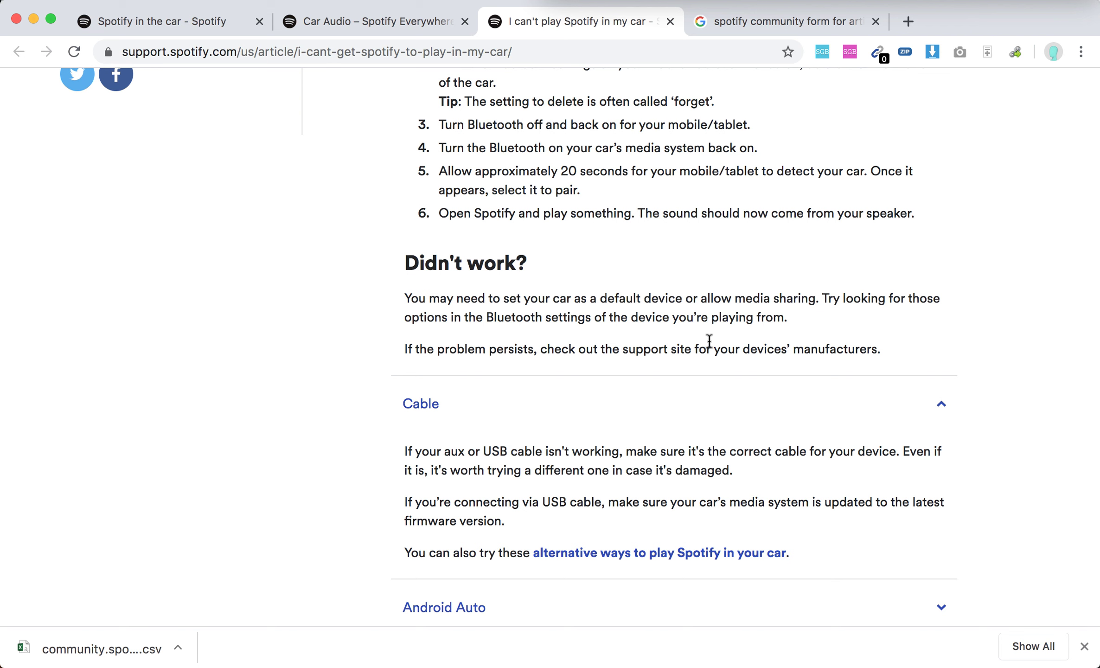
pyautogui.scroll(-2, 709, 340)
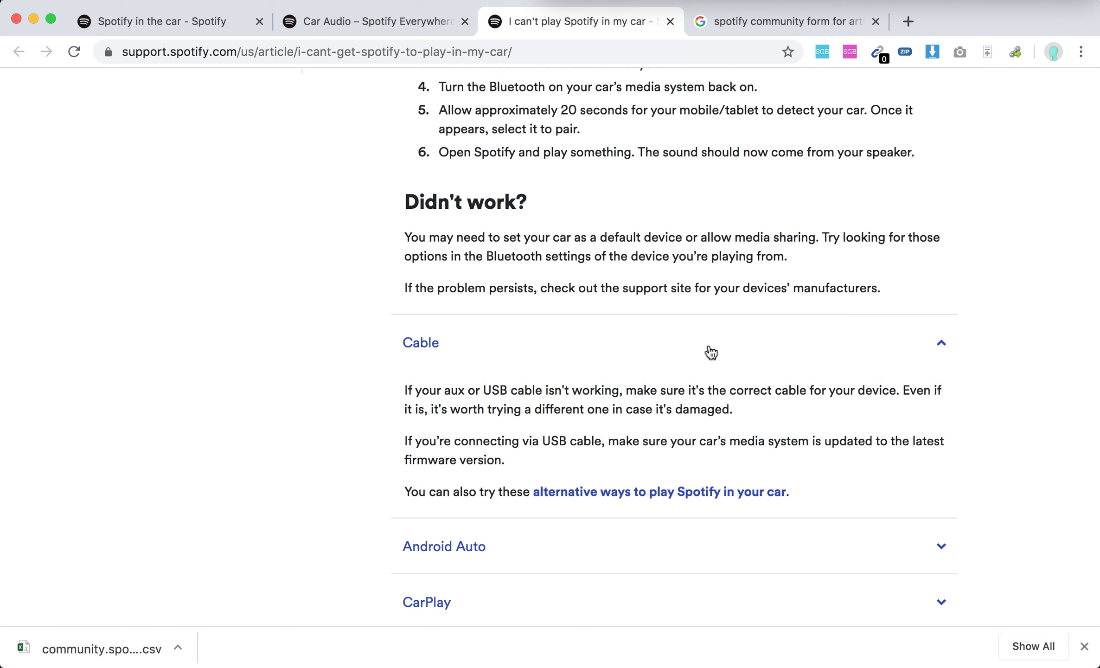
pyautogui.scroll(-3, 710, 353)
pyautogui.click(562, 433)
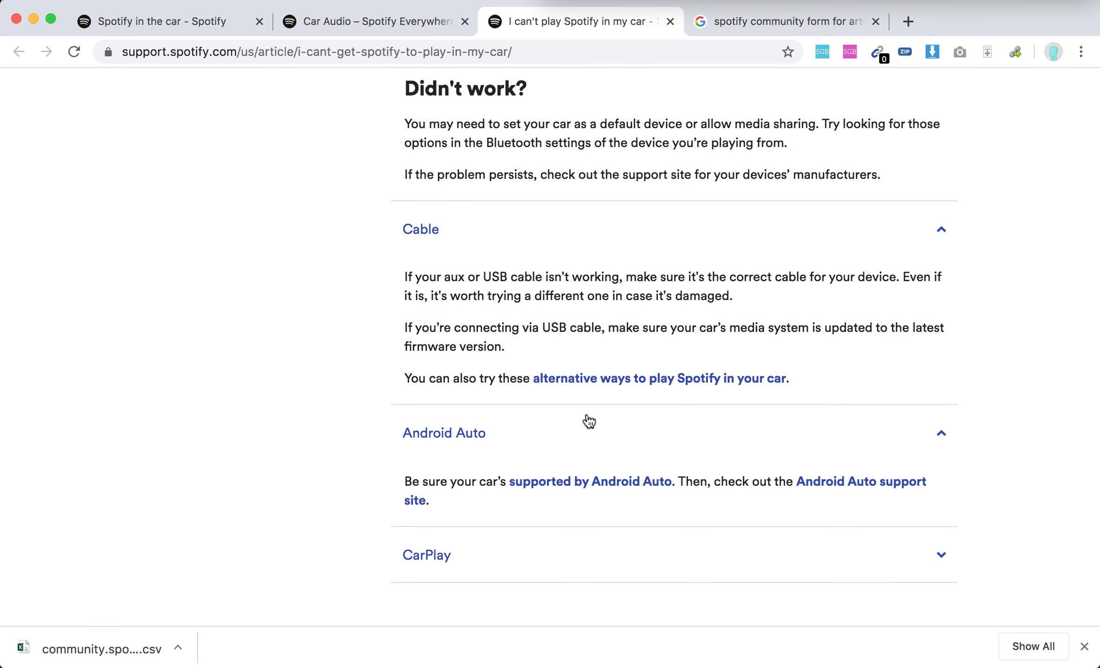
pyautogui.scroll(-2, 588, 421)
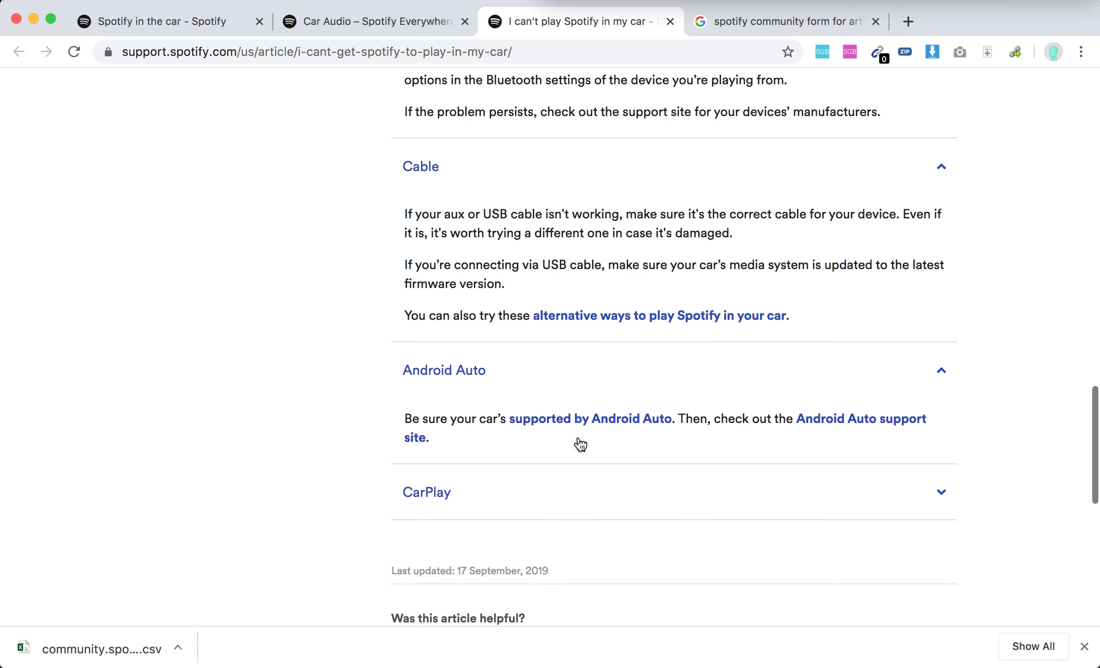
# Step: Expand the CarPlay section showing its supported-car and support-site advice
pyautogui.click(537, 493)
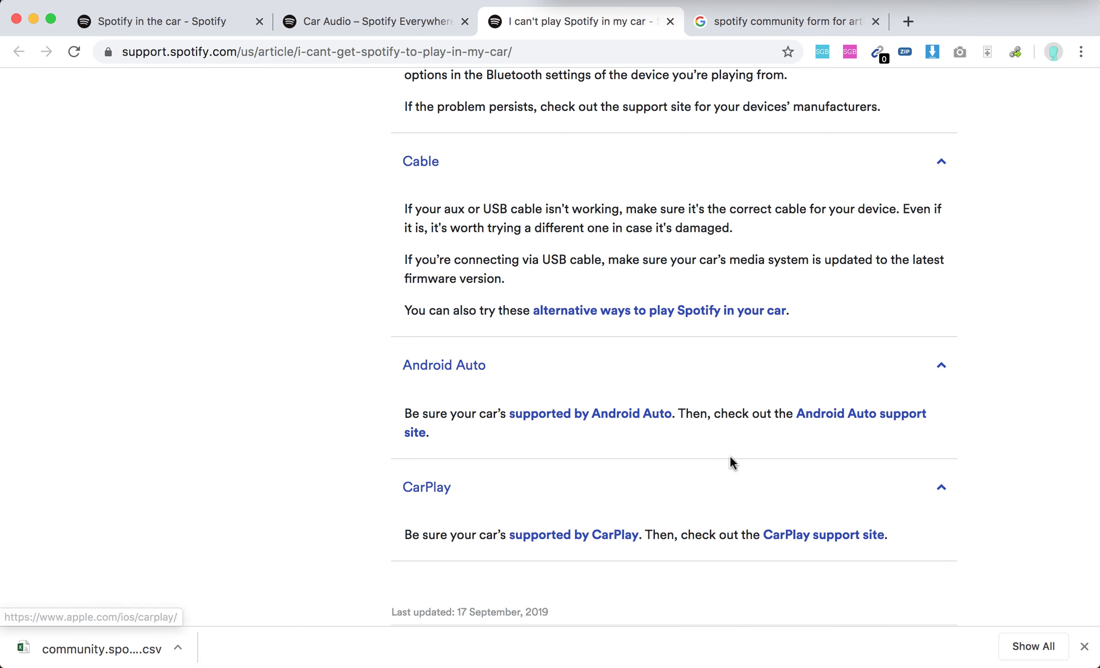
pyautogui.scroll(-5, 730, 454)
pyautogui.scroll(3, 730, 463)
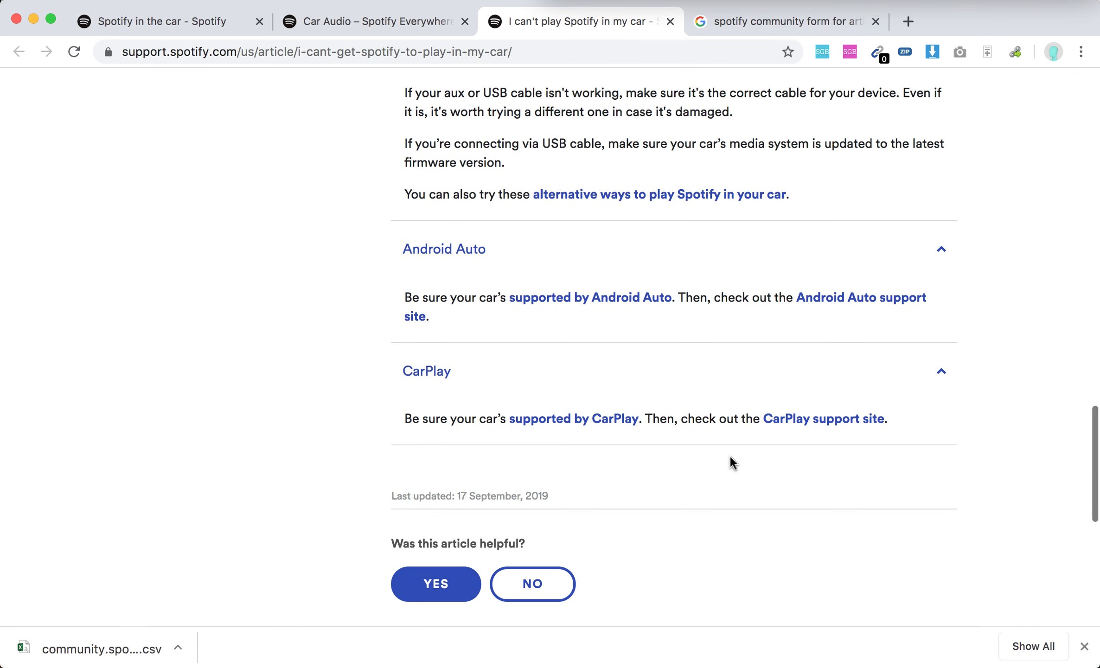
pyautogui.scroll(5, 730, 457)
pyautogui.scroll(5, 730, 457)
pyautogui.scroll(5, 730, 457)
pyautogui.scroll(1, 730, 457)
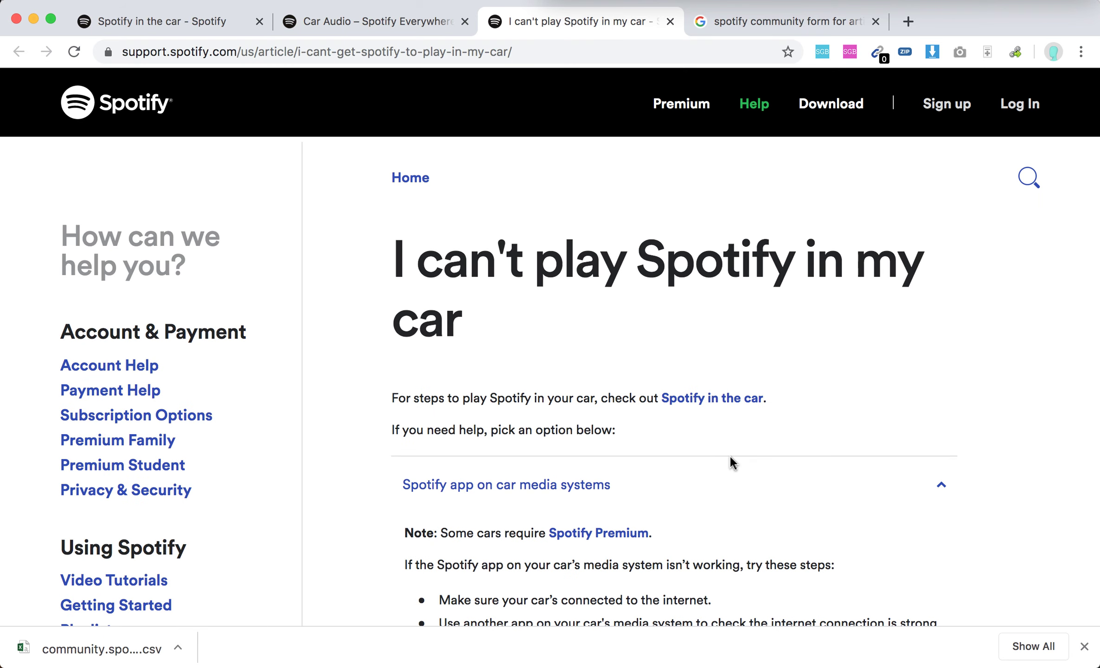